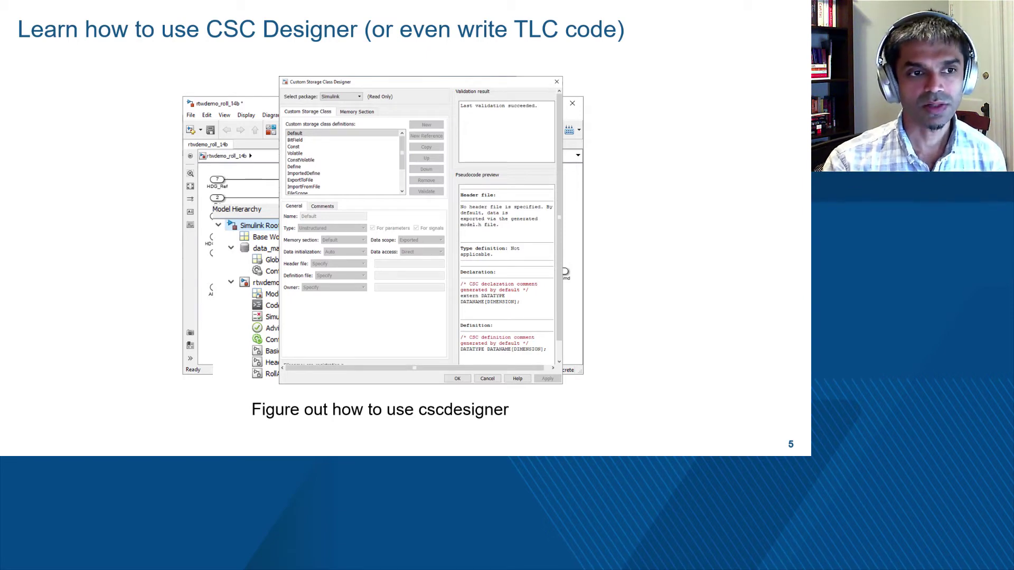
Advance the slides past slide 7 to slide 8, on configuring input ports via resolved signal objects.
key(Right)
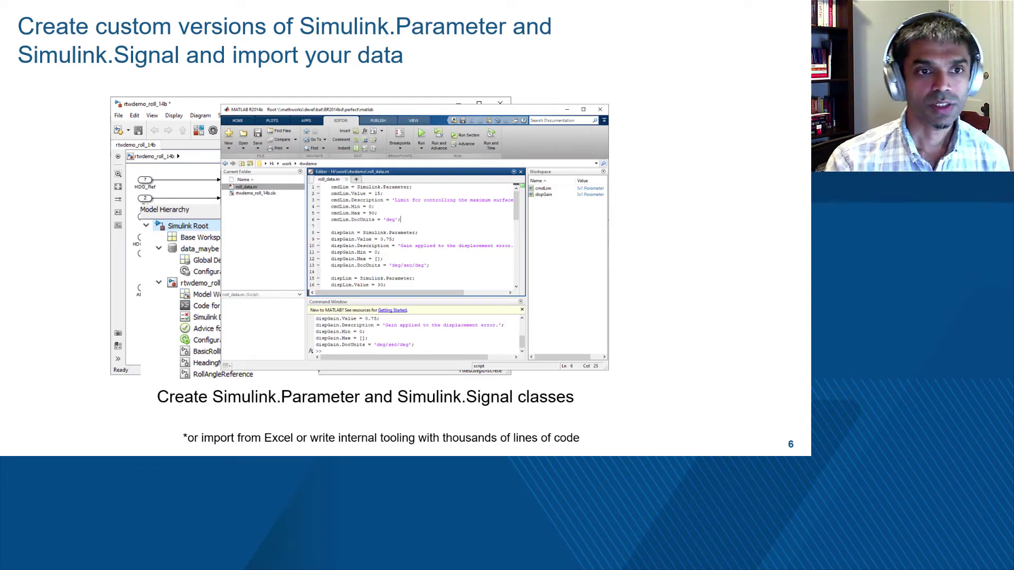
key(Right)
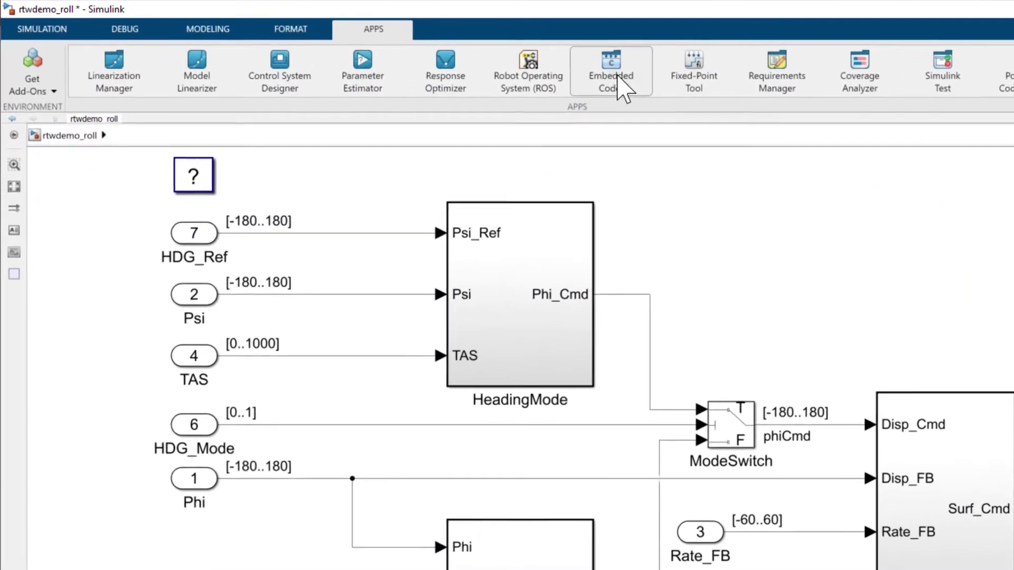
Launch the Embedded Coder app for rtwdemo_roll and expand its Code Interface menu.
click(333, 41)
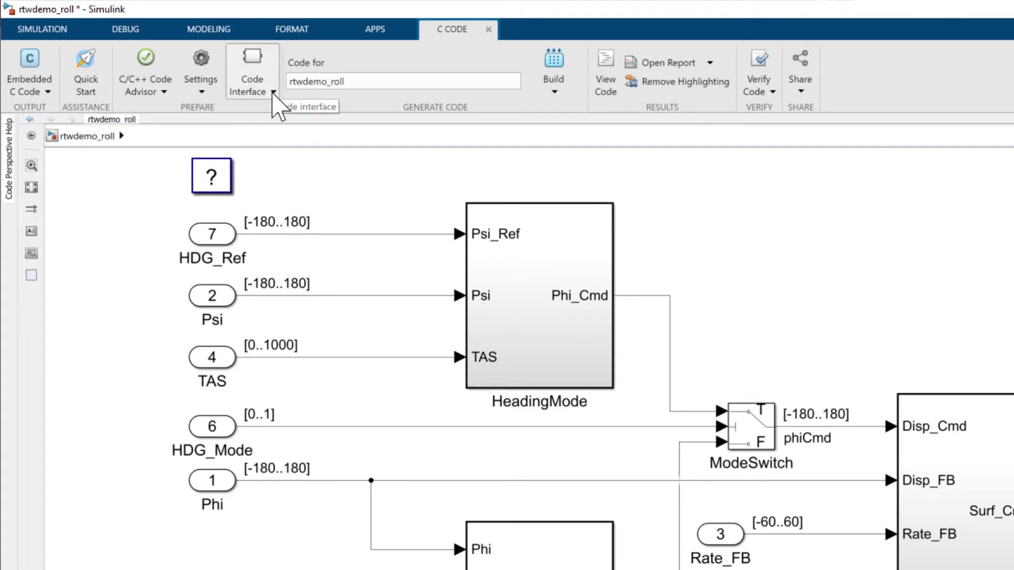
click(272, 93)
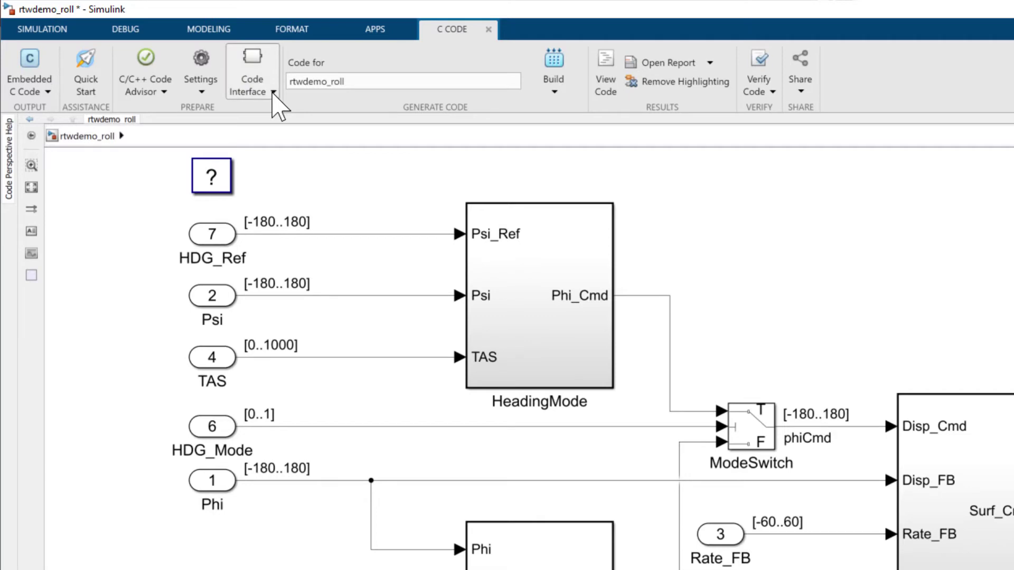
Open the Embedded Coder Dictionary and inspect the RootIO_CG storage class properties.
click(342, 199)
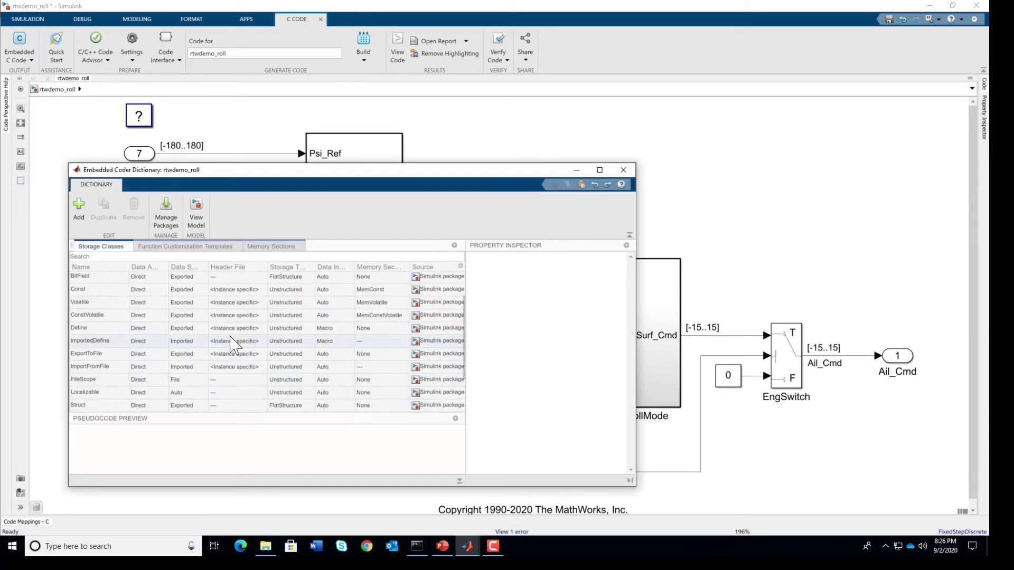
scroll(238, 353, down, 2)
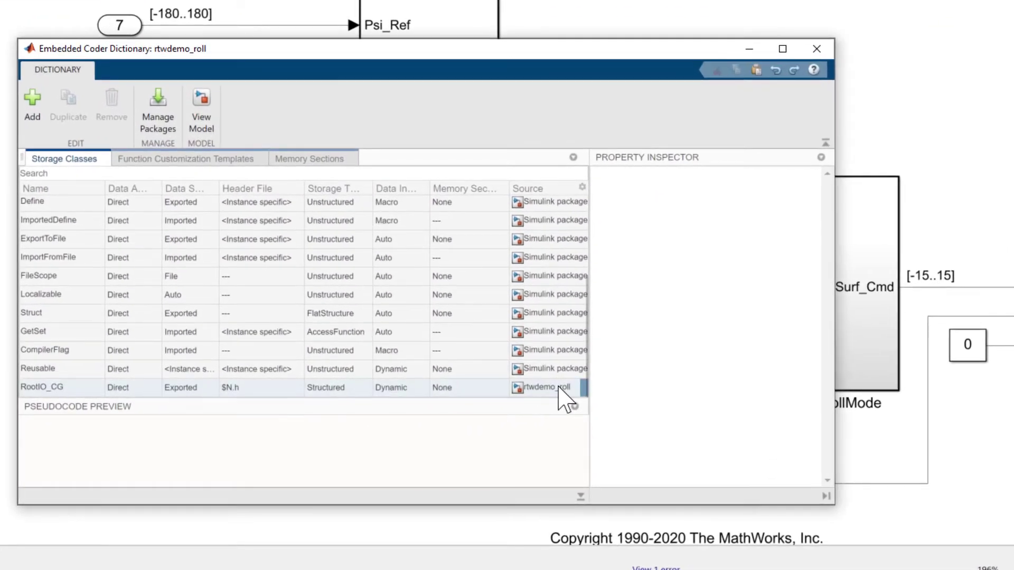
click(444, 406)
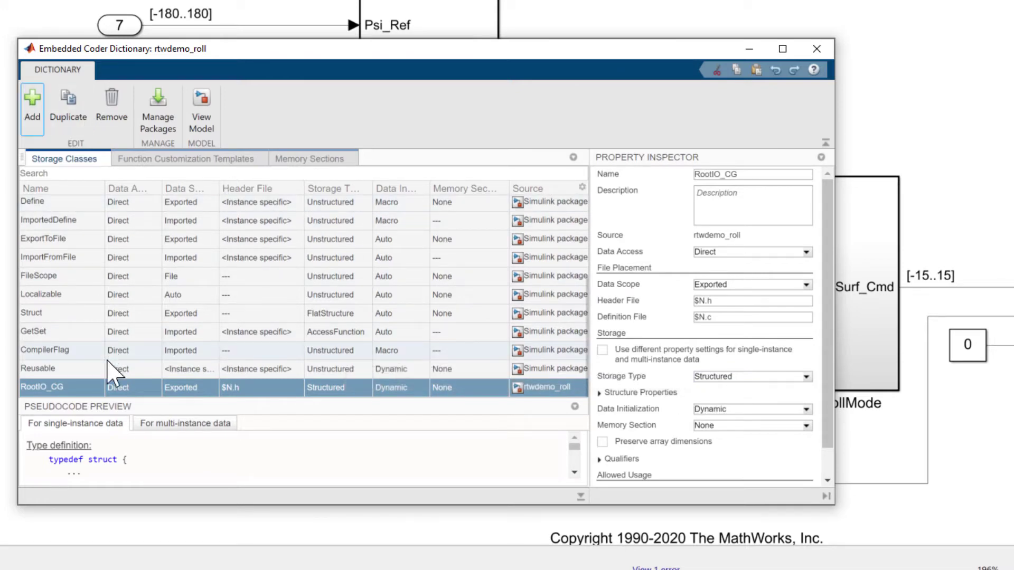
Add a new storage class to the dictionary and name it Measurement.
click(78, 404)
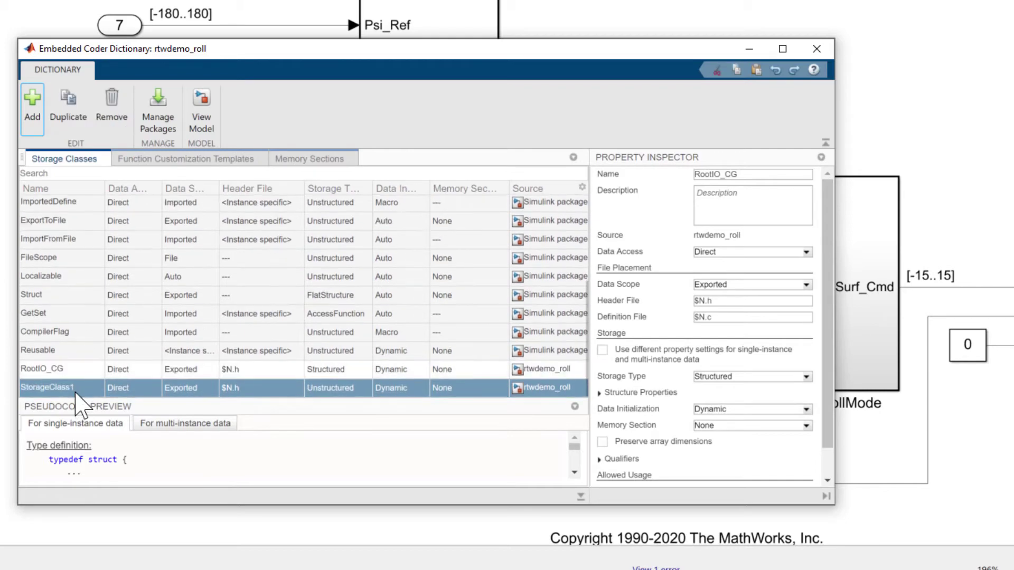
text(Measurement)
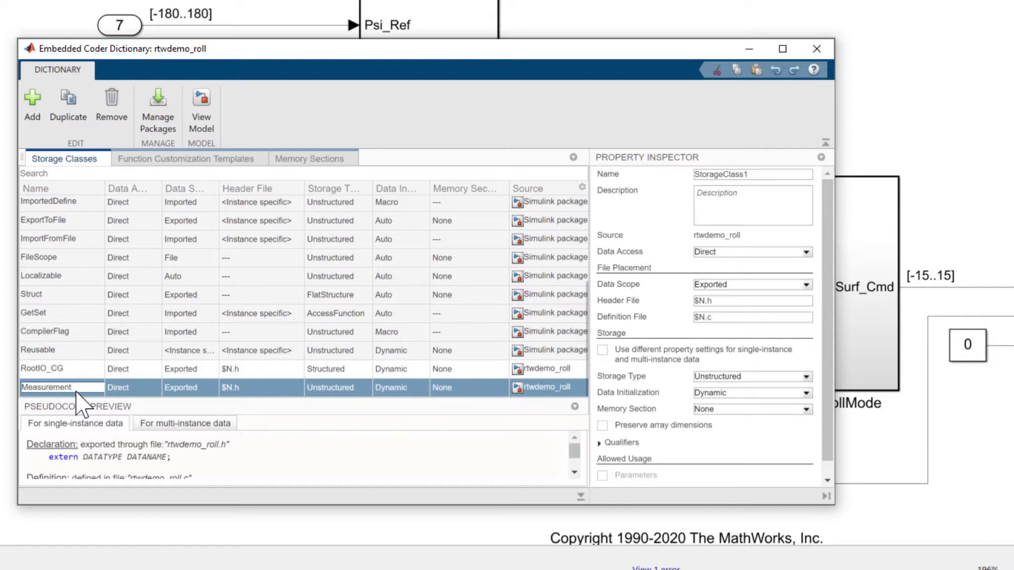
key(Return)
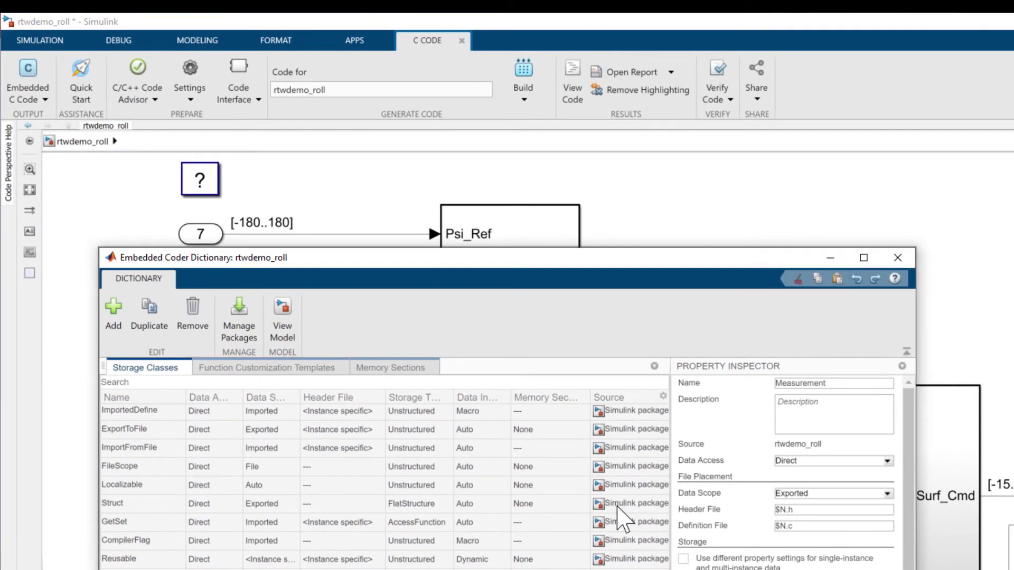
In Default Code Mappings, set both Inports and Outports to the RootIO_CG storage class.
click(831, 258)
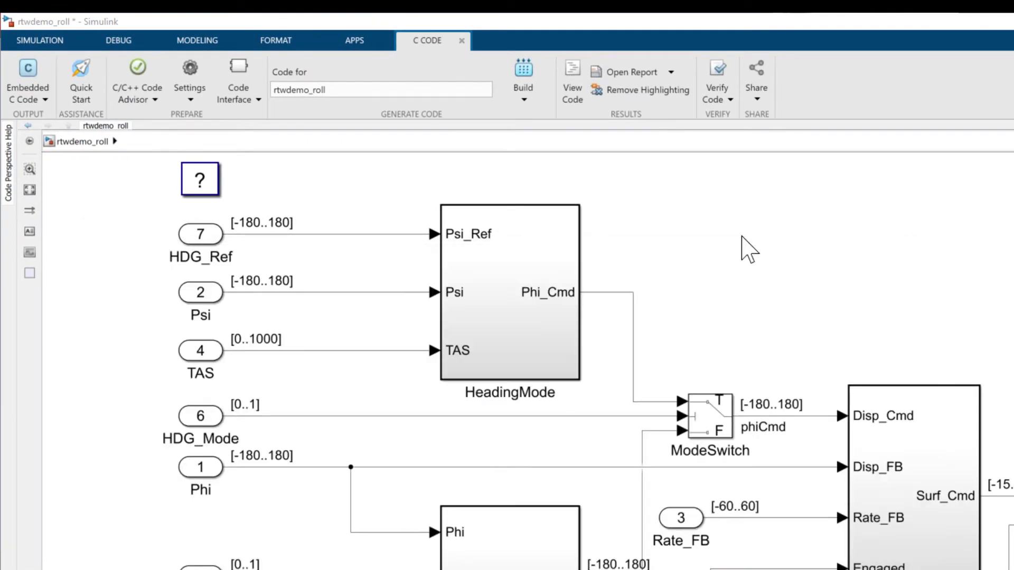
click(258, 101)
click(269, 123)
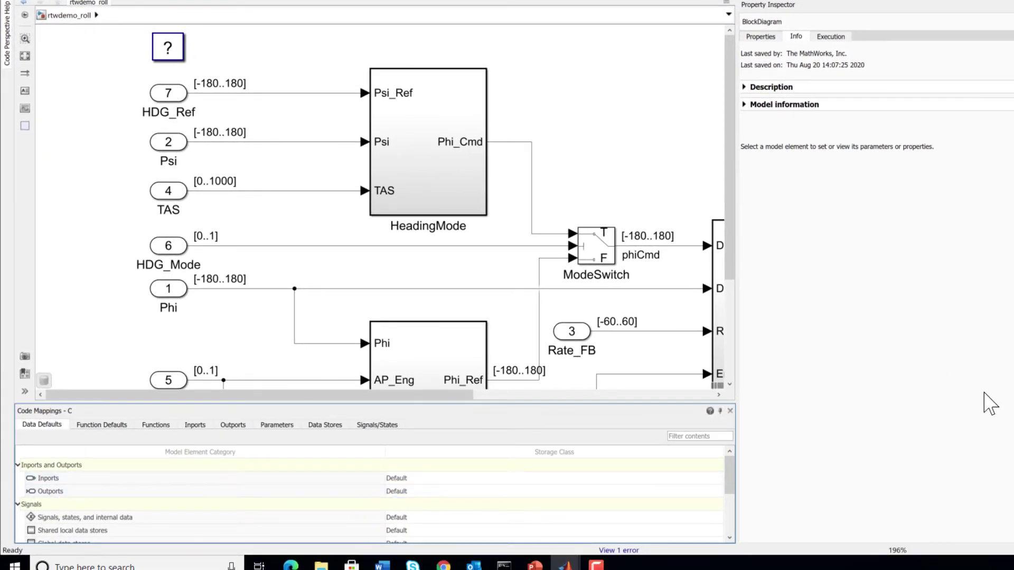
click(492, 479)
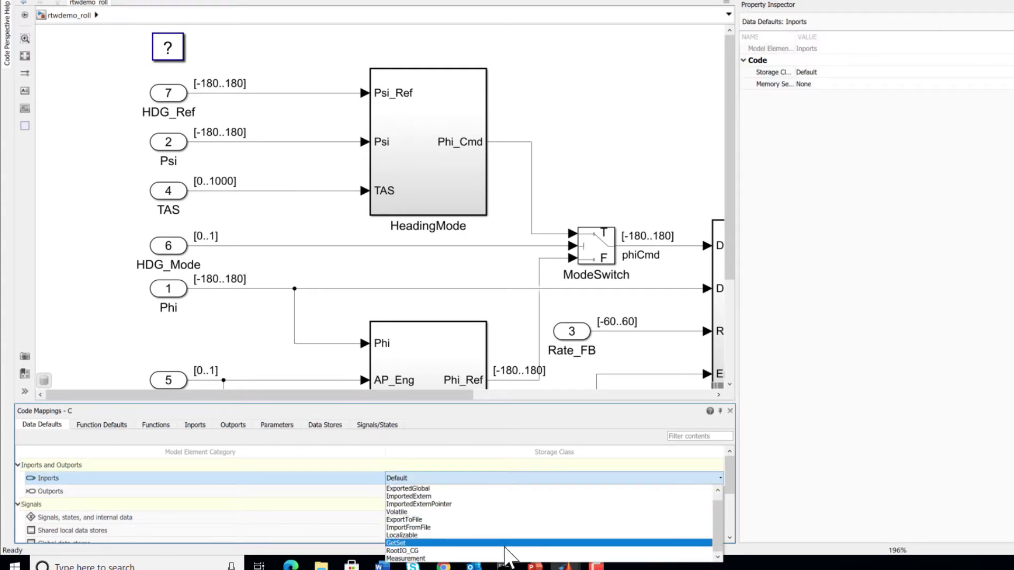
click(510, 550)
click(499, 491)
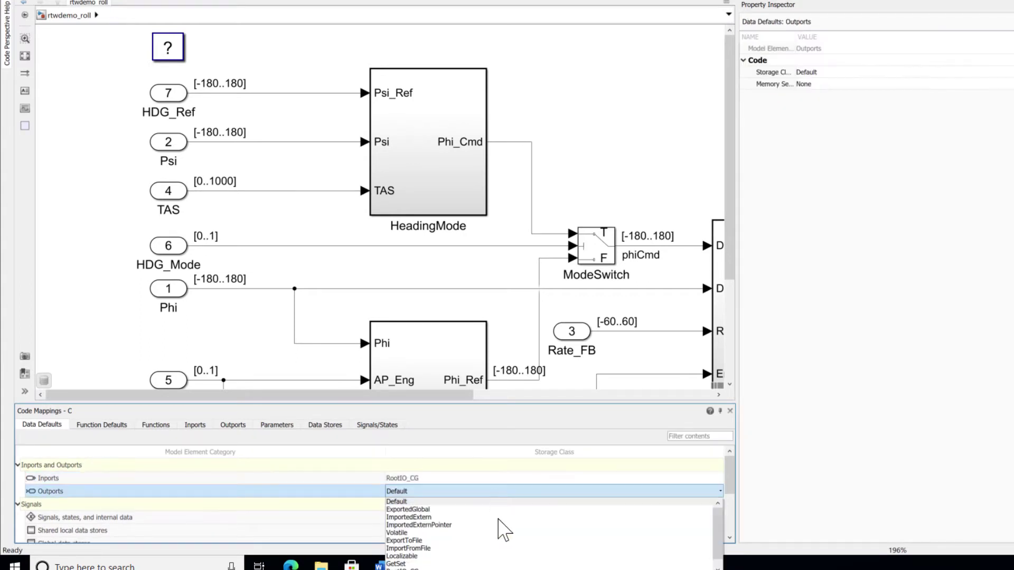
click(516, 568)
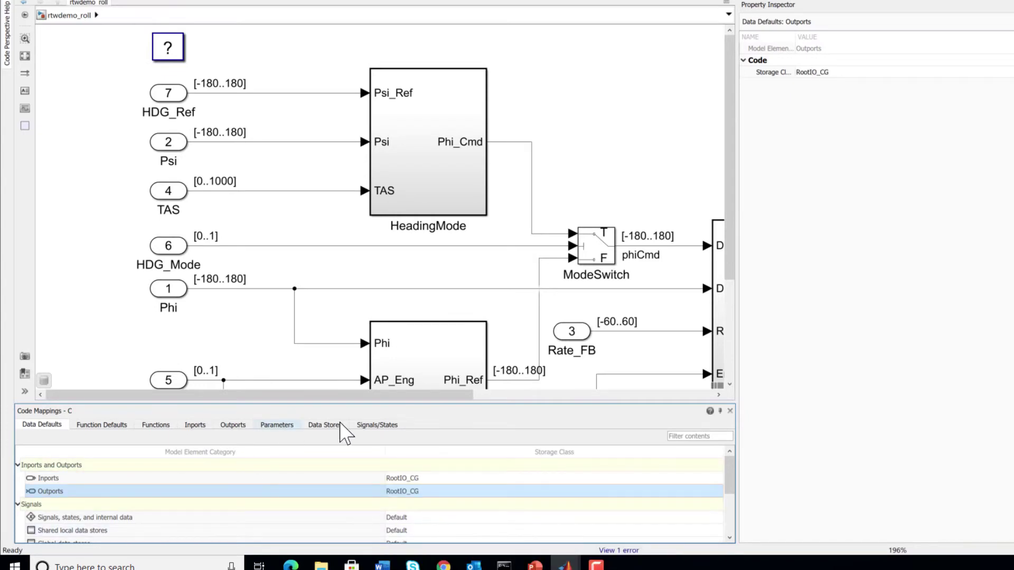
In Signals/States mappings, assign the Integrator state the Measurement storage class.
click(376, 426)
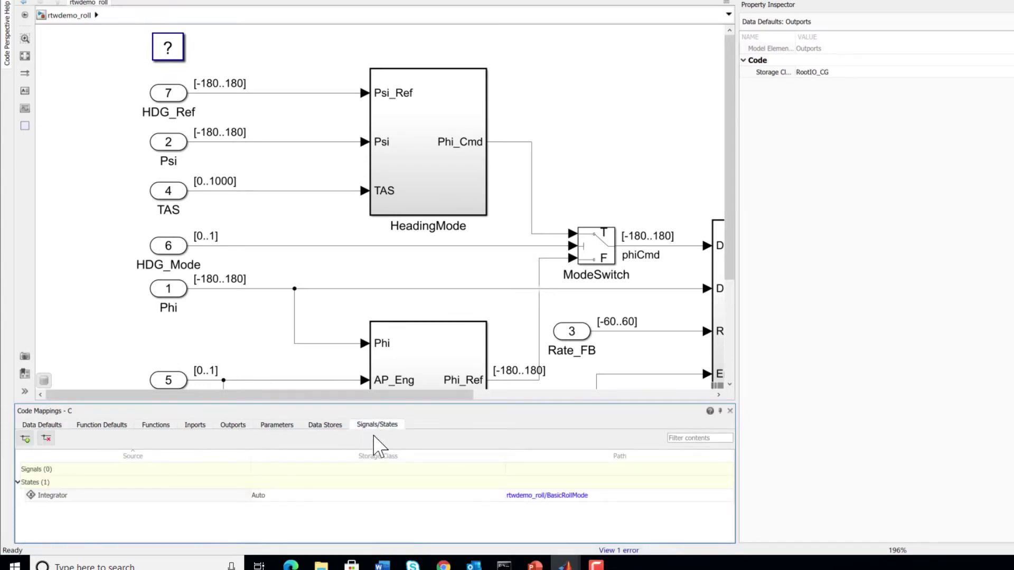
click(262, 495)
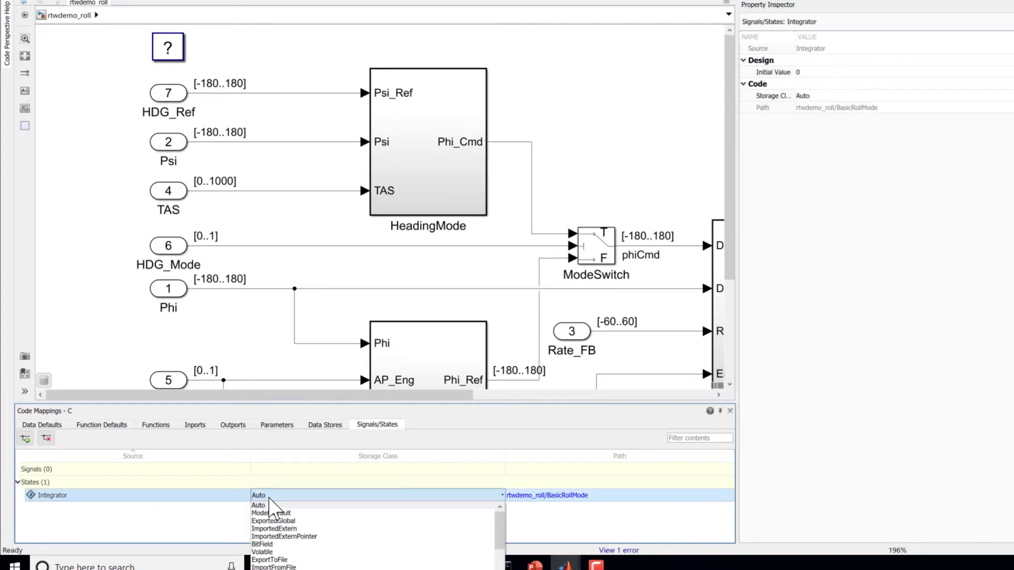
scroll(270, 527, down, 5)
click(270, 527)
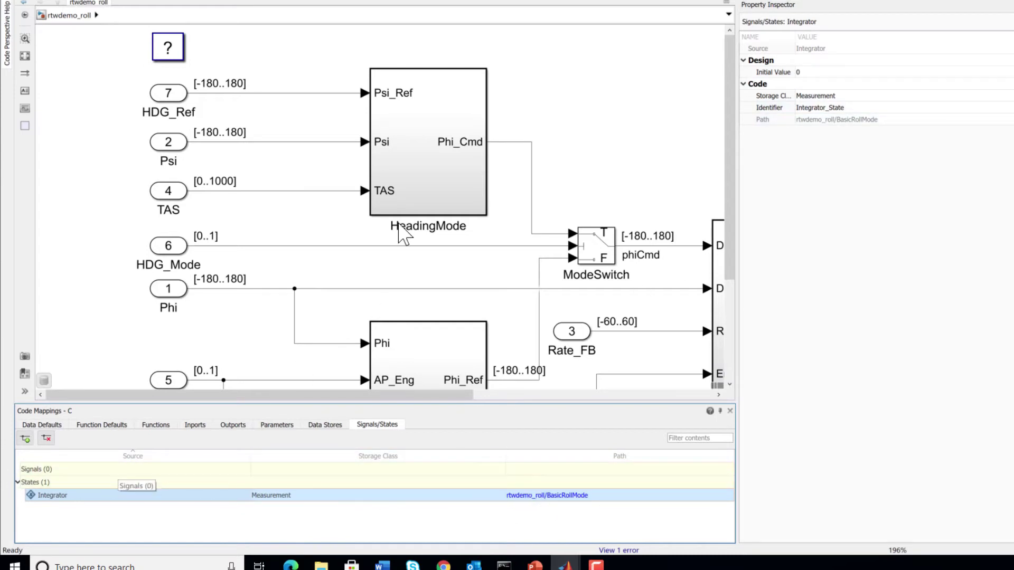
Add the Surf_Cmd signal (BasicRollMode:1) to the code mappings with Measurement storage class.
click(598, 395)
click(485, 313)
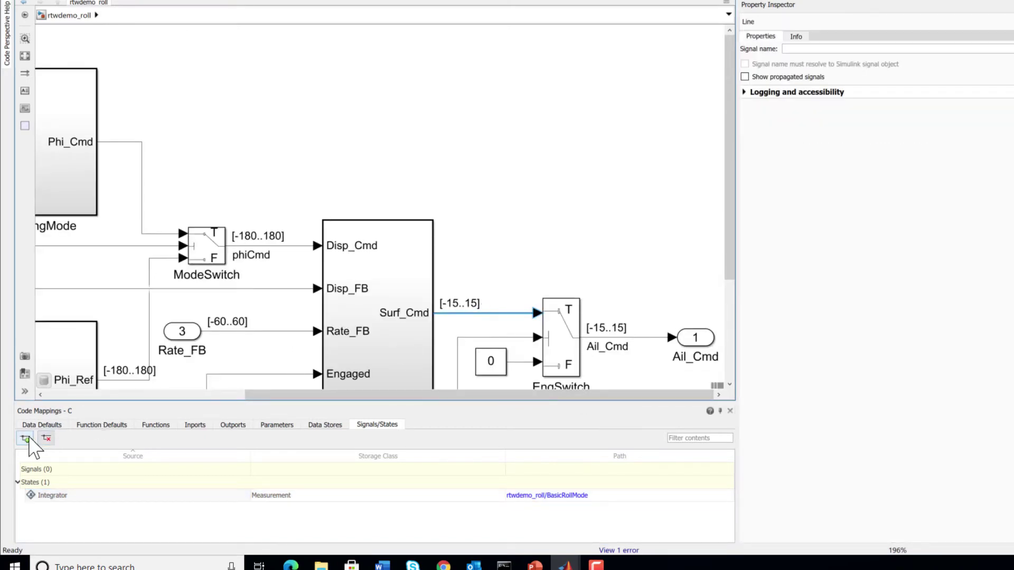
click(25, 438)
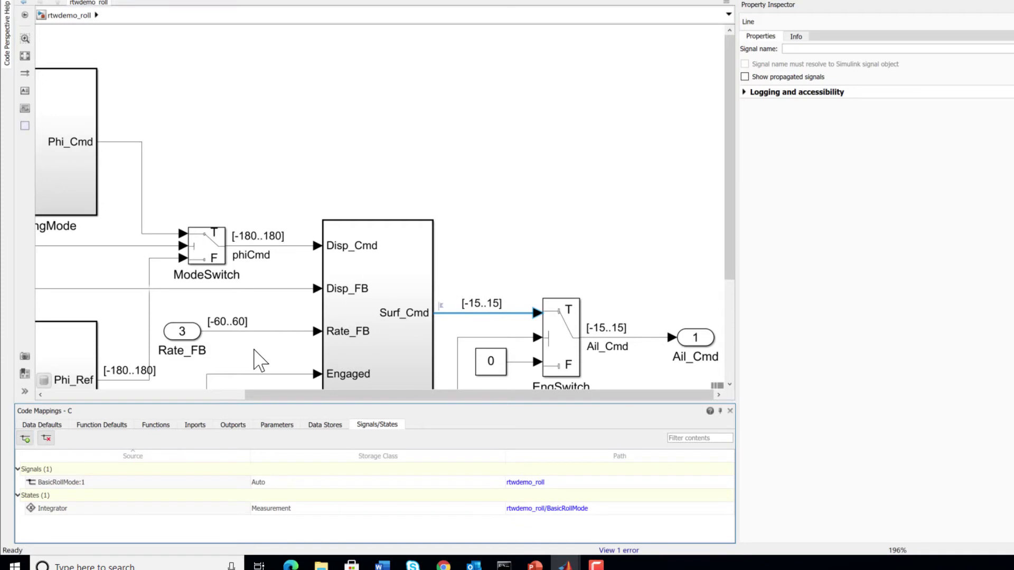
click(304, 483)
click(305, 483)
scroll(329, 505, down, 3)
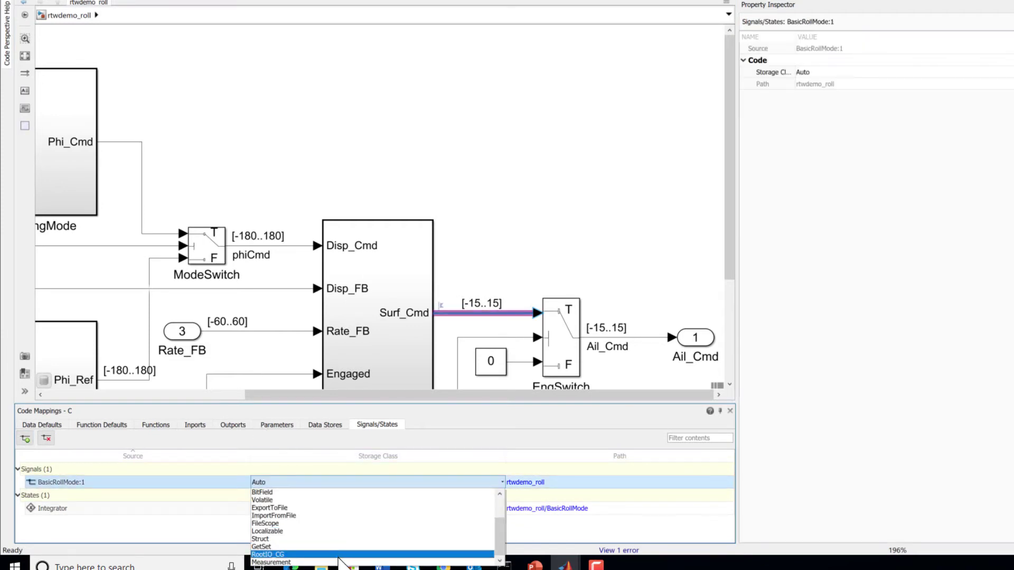
click(342, 563)
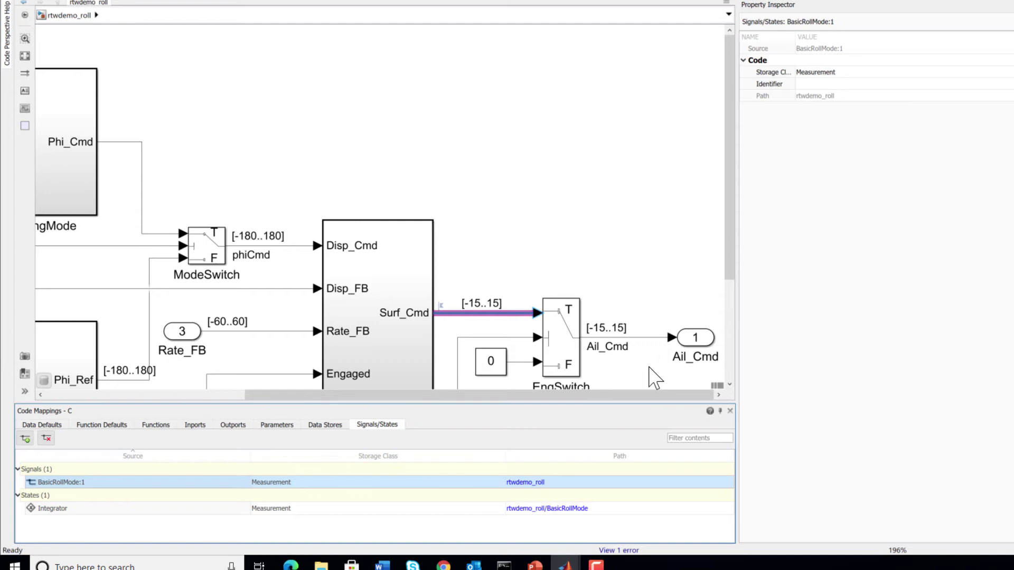
Set the signal's code identifier to Surf_output, then select the Integrator state mapping.
click(822, 75)
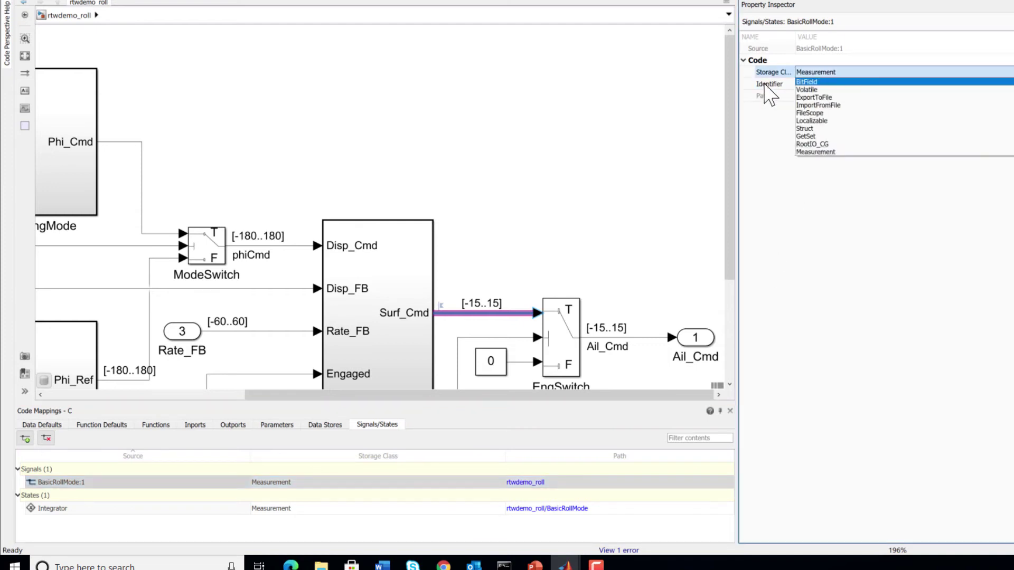
click(770, 85)
click(798, 84)
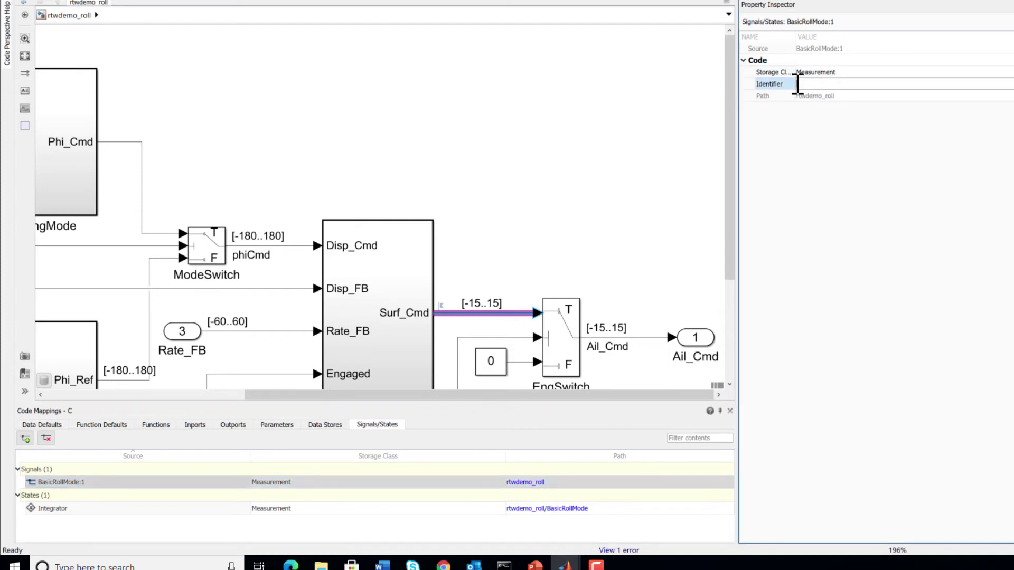
text(Surf_output)
key(Return)
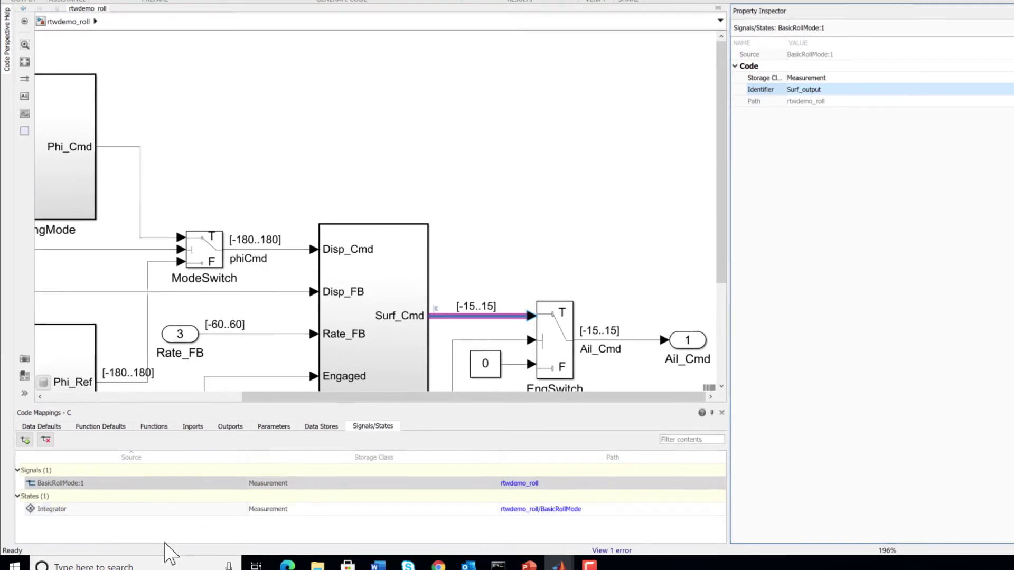
click(184, 508)
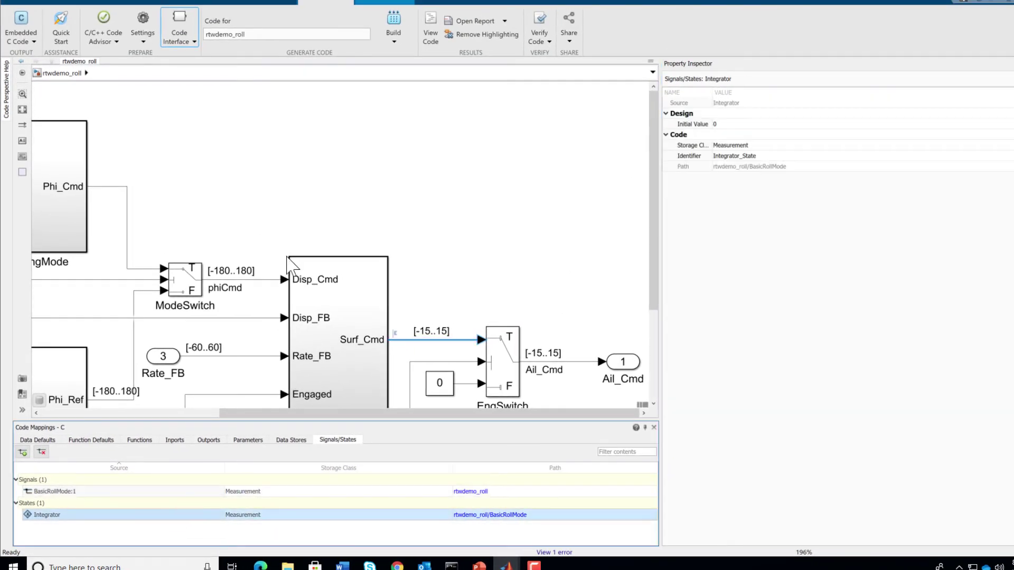
Build the model and trace Integrator_State in rtwdemo_roll.c back to its Integrator block.
click(397, 19)
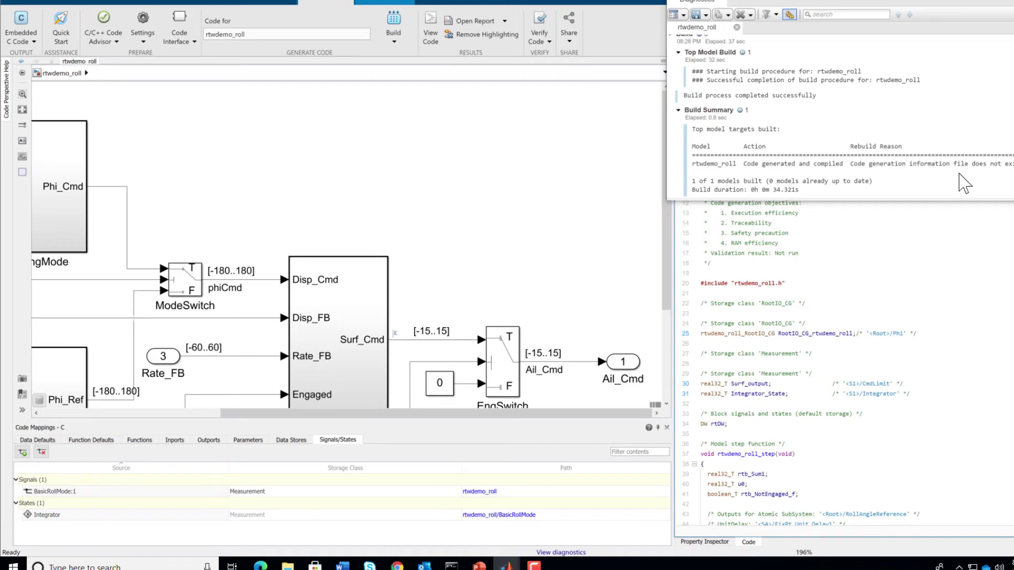
click(849, 271)
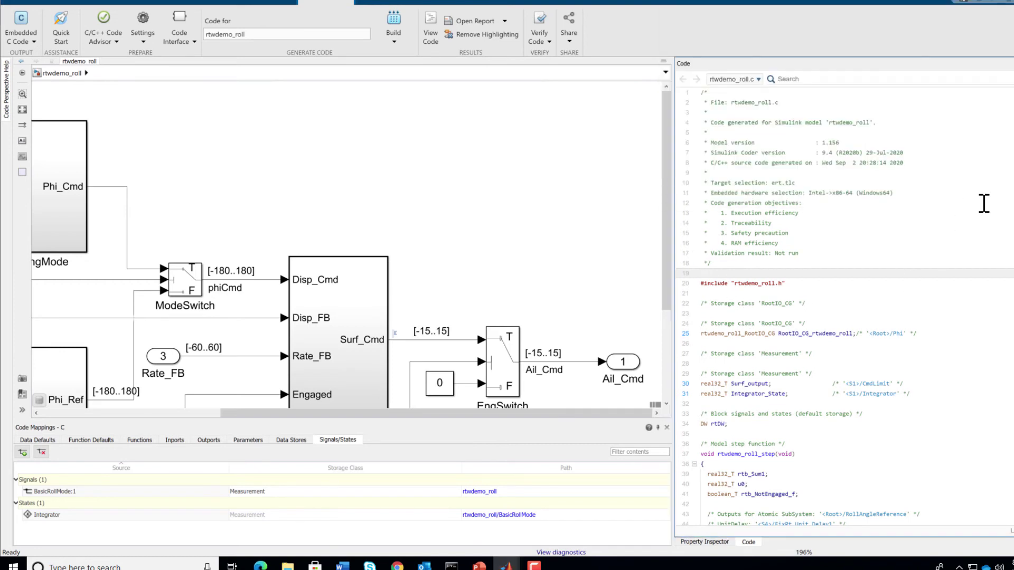
scroll(850, 271, down, 2)
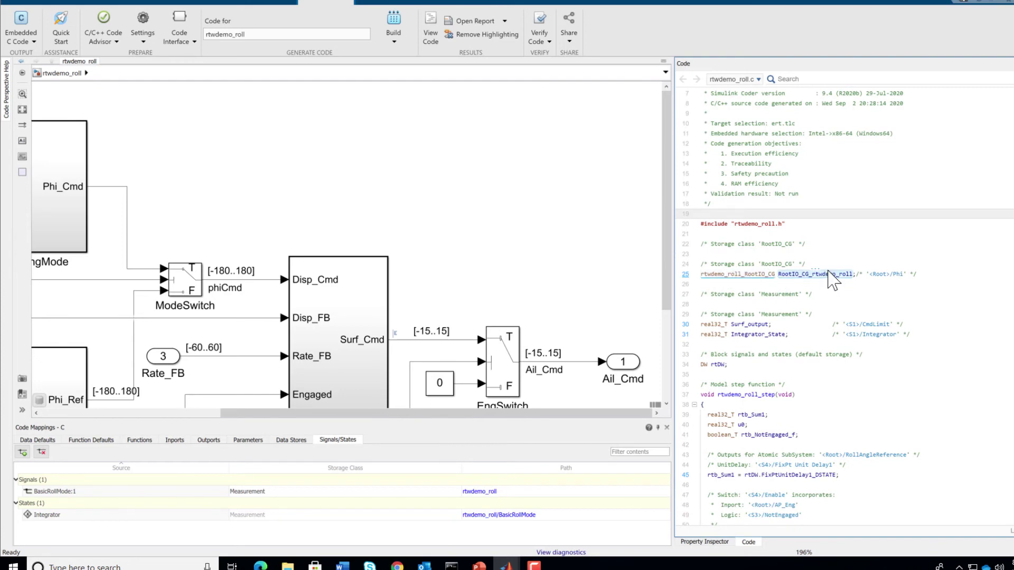
click(763, 334)
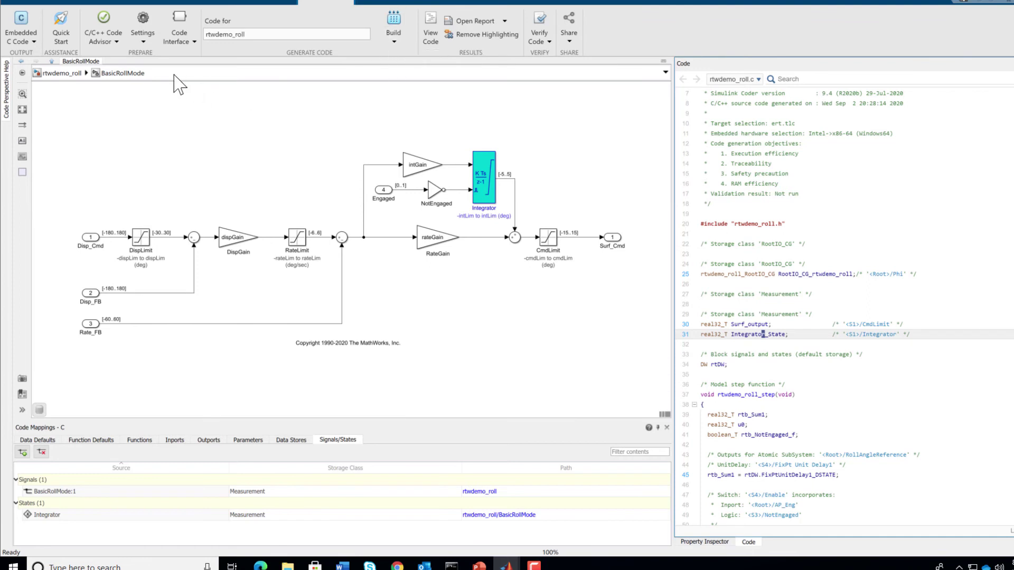
Switch the model to Simulink Coder with grt.tlc and view its default code mappings.
click(262, 8)
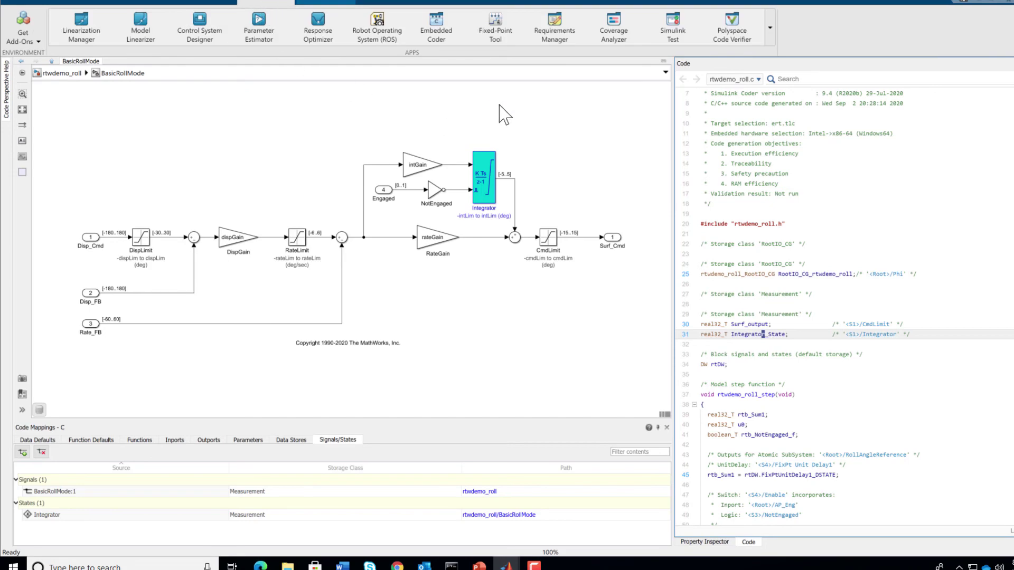
click(770, 29)
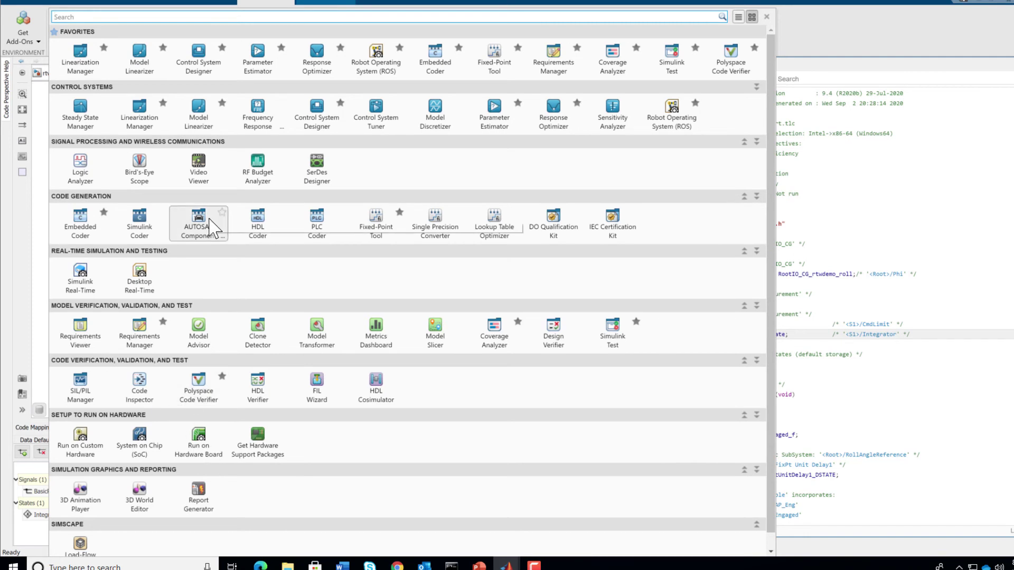
click(140, 226)
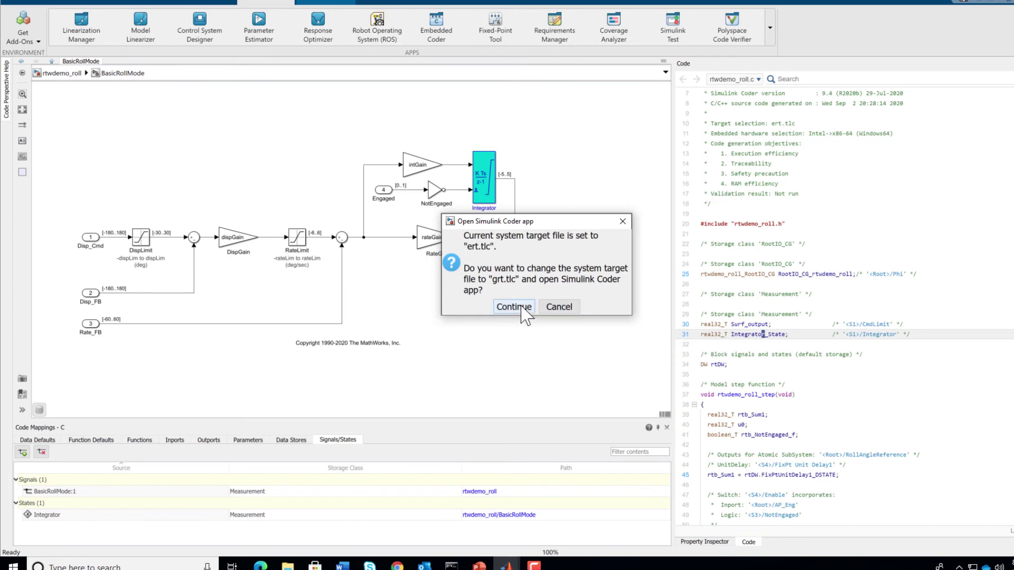
click(522, 308)
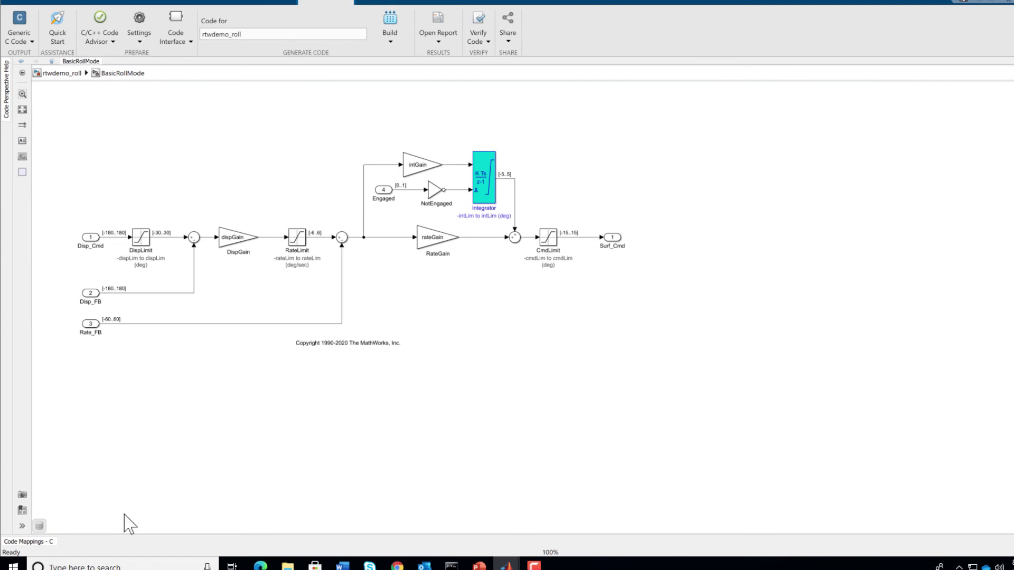
click(191, 47)
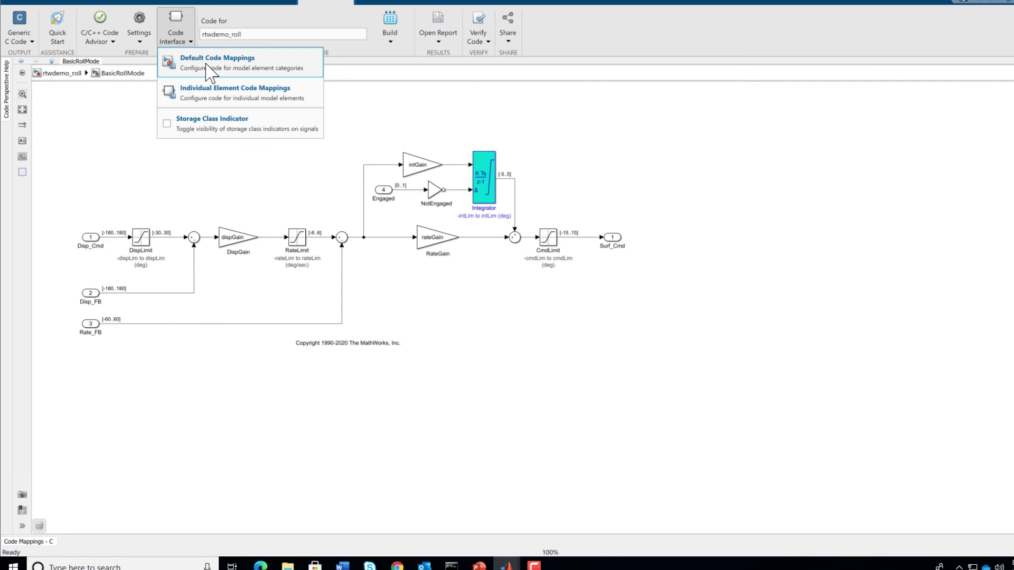
click(209, 71)
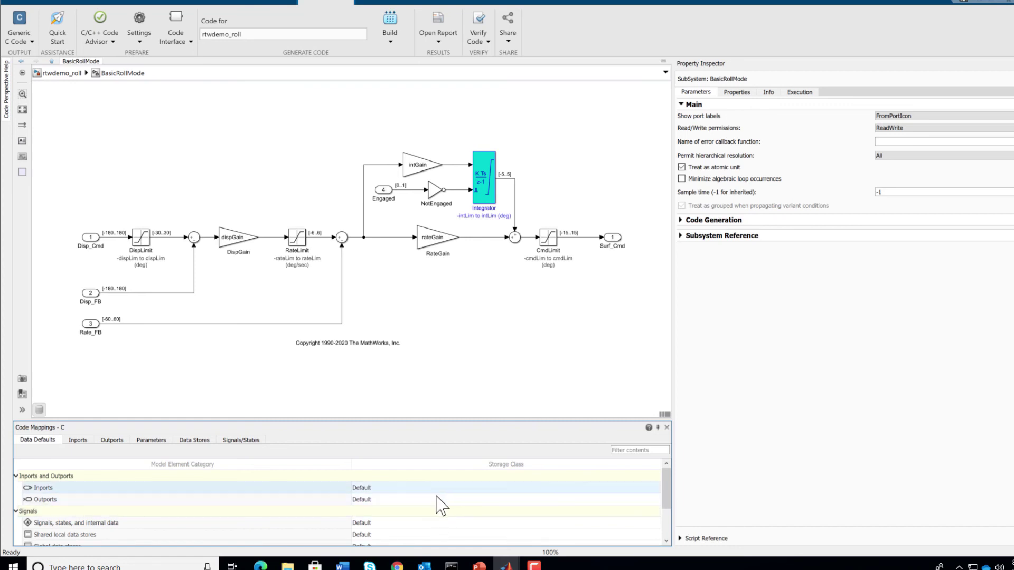
Switch back to Embedded Coder, accepting the ert.tlc system target file.
click(281, 2)
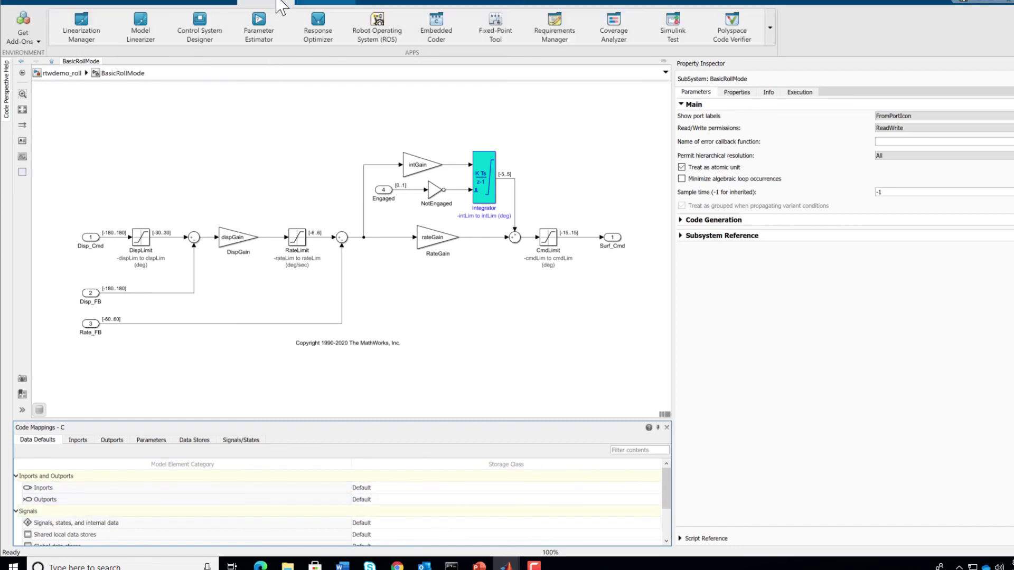
click(437, 38)
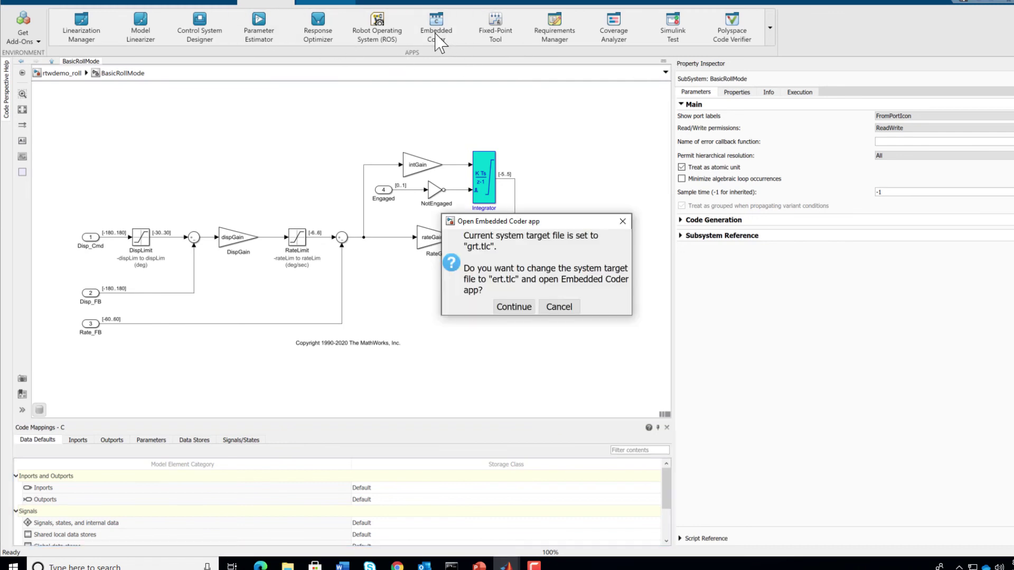
click(514, 308)
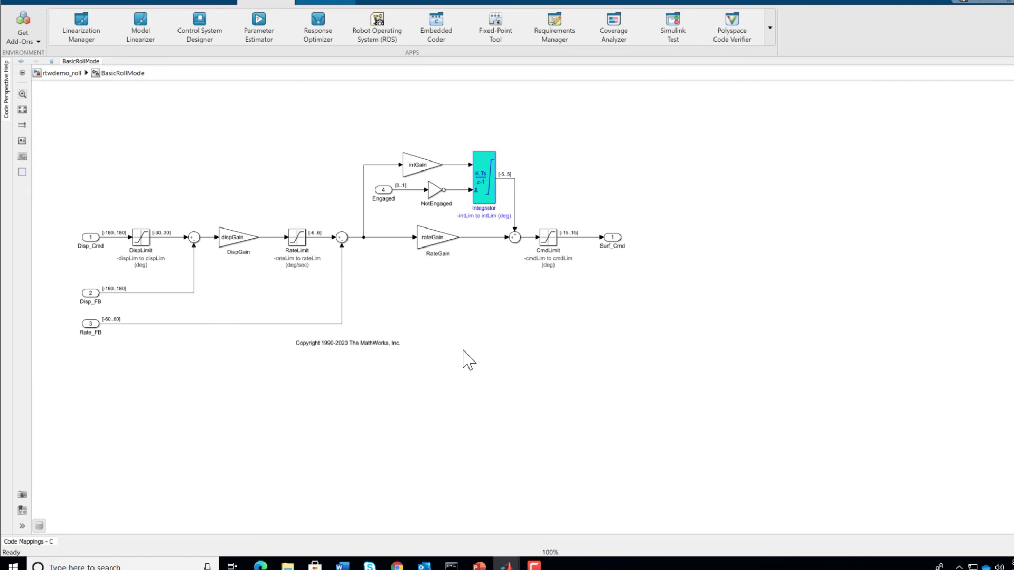
Reopen the C Code default code mappings and view the Signals/States tab showing Measurement.
click(330, 4)
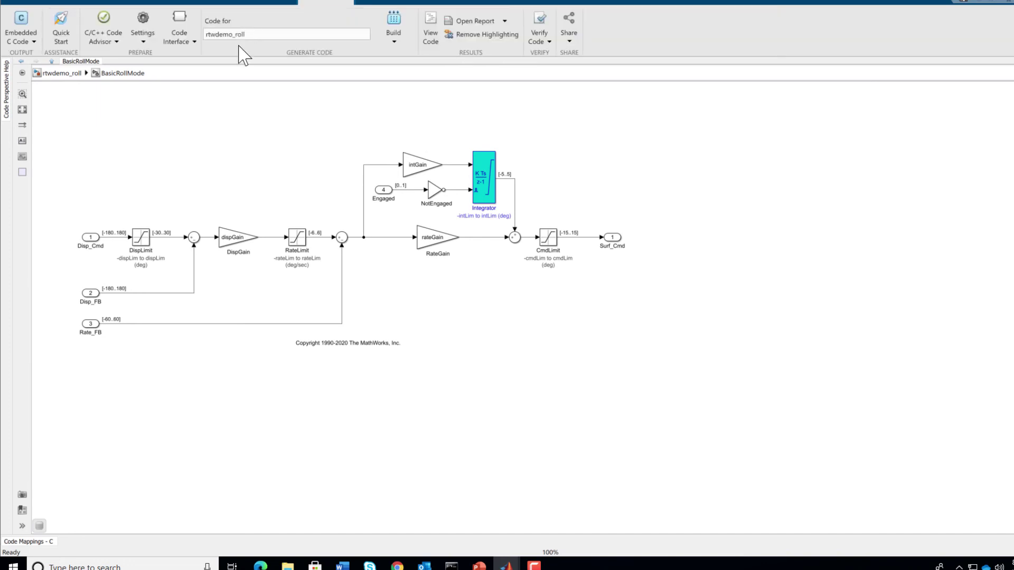
click(191, 42)
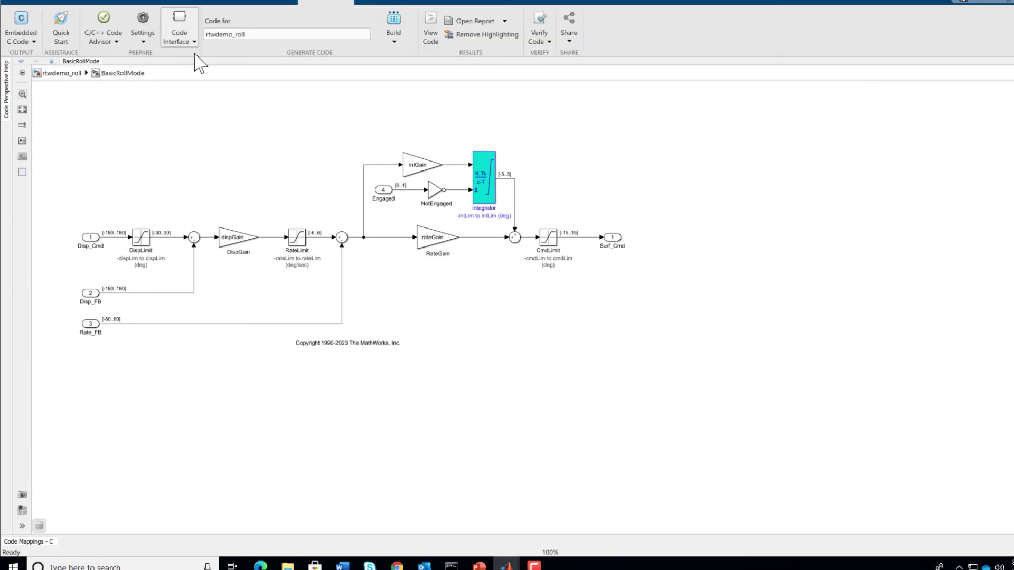
click(217, 74)
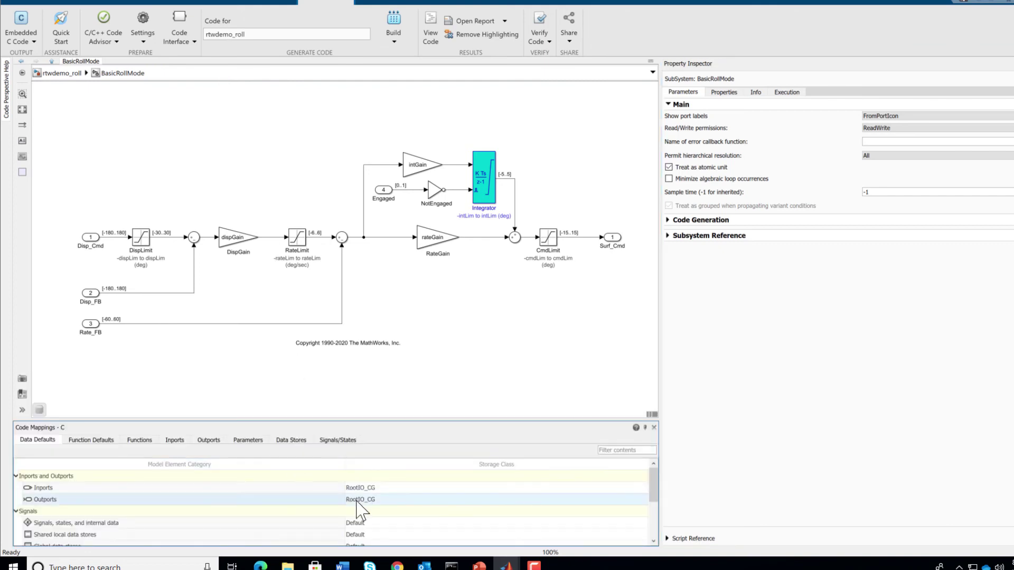
click(322, 440)
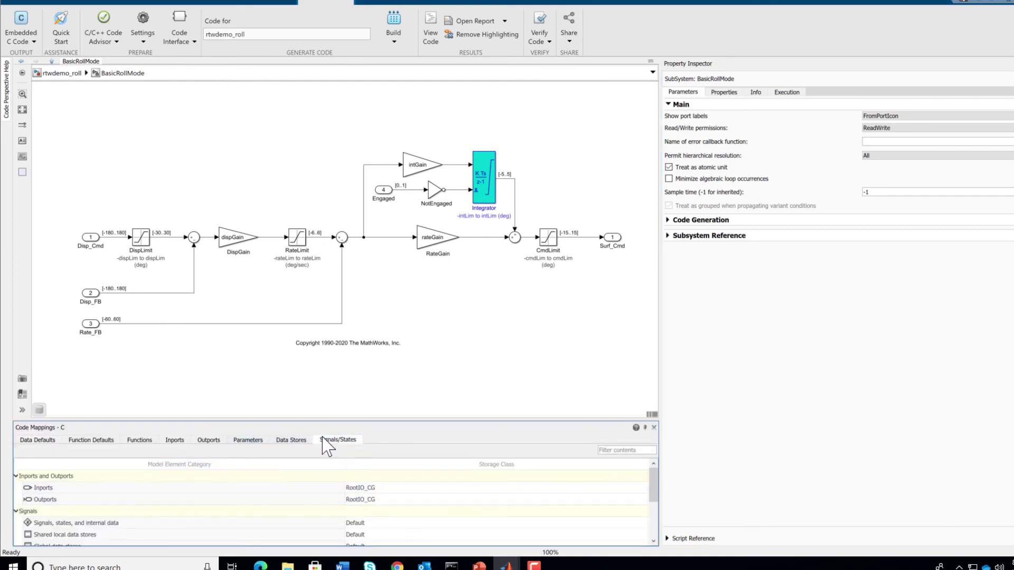